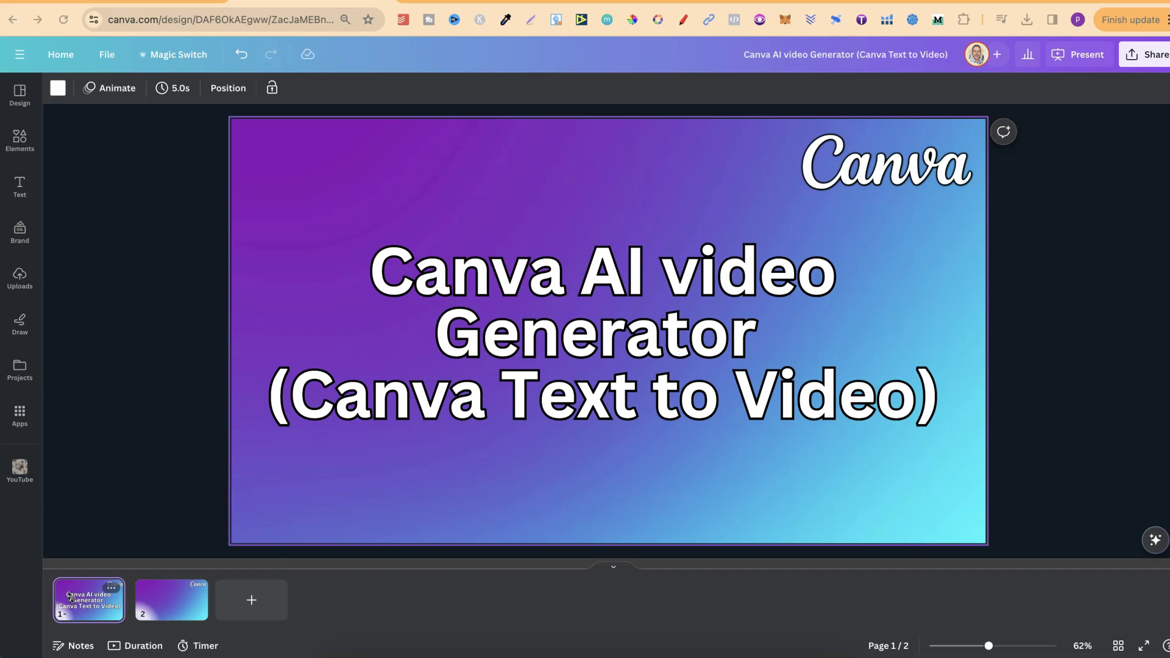
Search the Apps panel for 'magic media' and open the Magic Media app.
{"action": "left_click", "coordinate": [19, 415]}
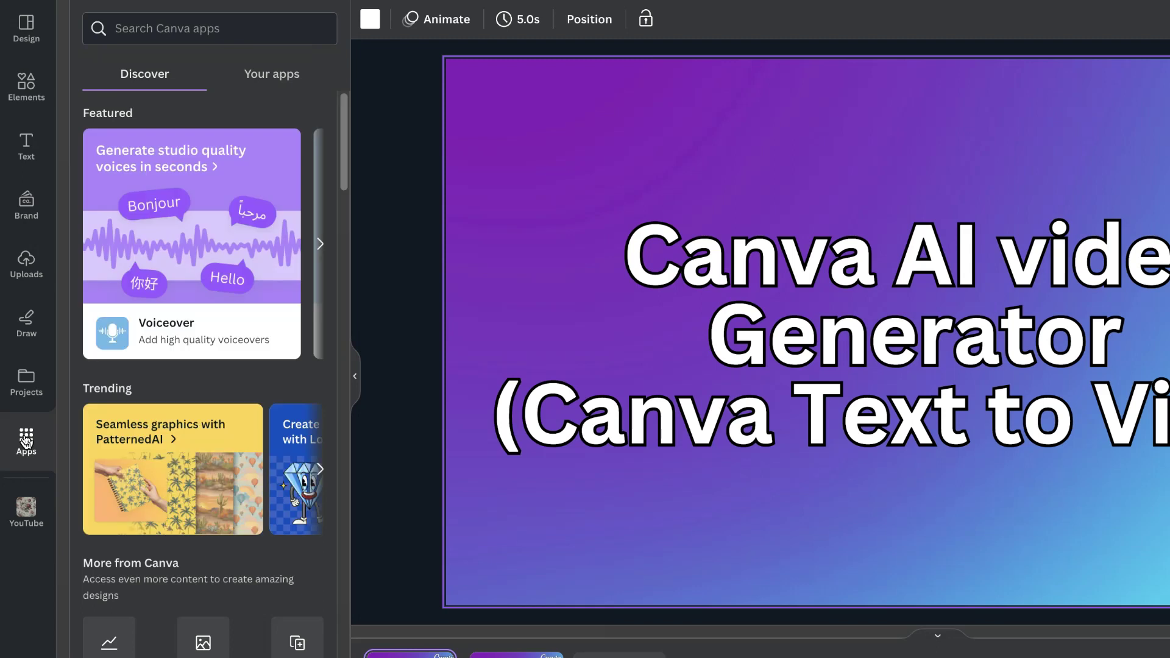
{"action": "left_click", "coordinate": [218, 31]}
{"action": "type", "text": "magic media"}
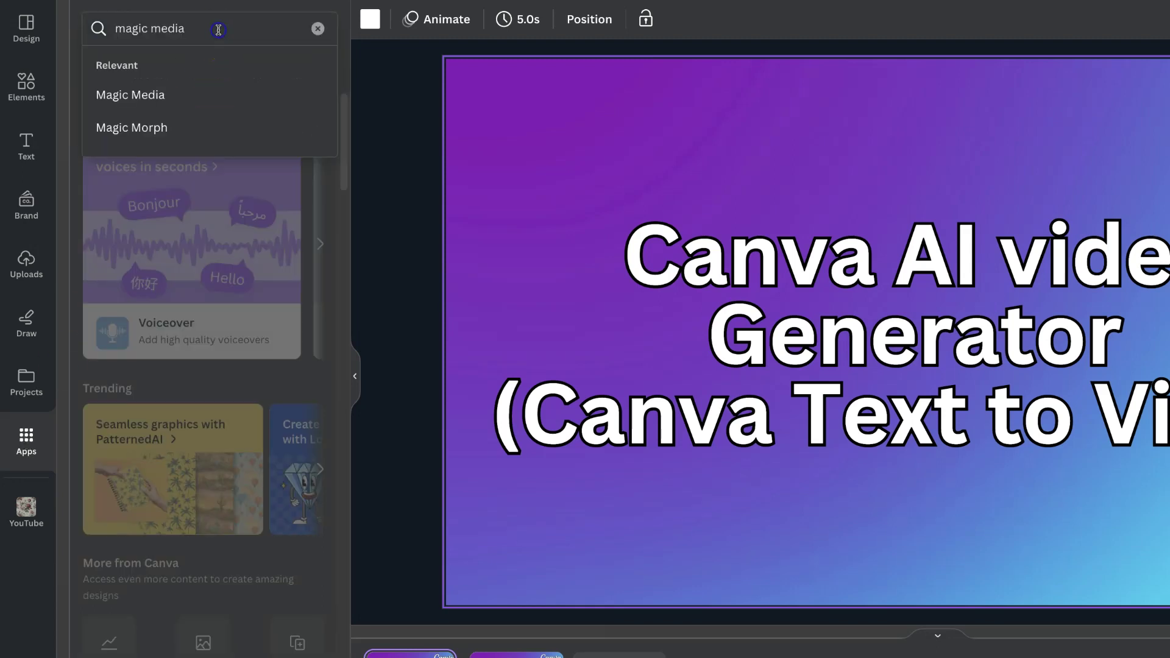
{"action": "left_click", "coordinate": [173, 94]}
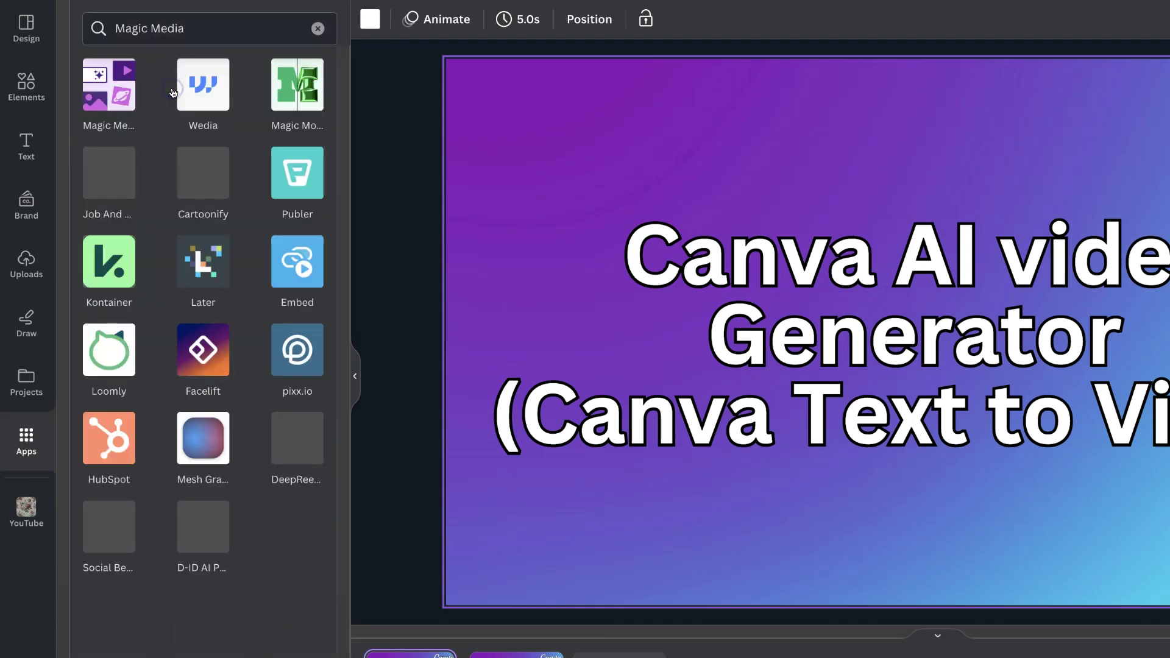
{"action": "left_click", "coordinate": [109, 95]}
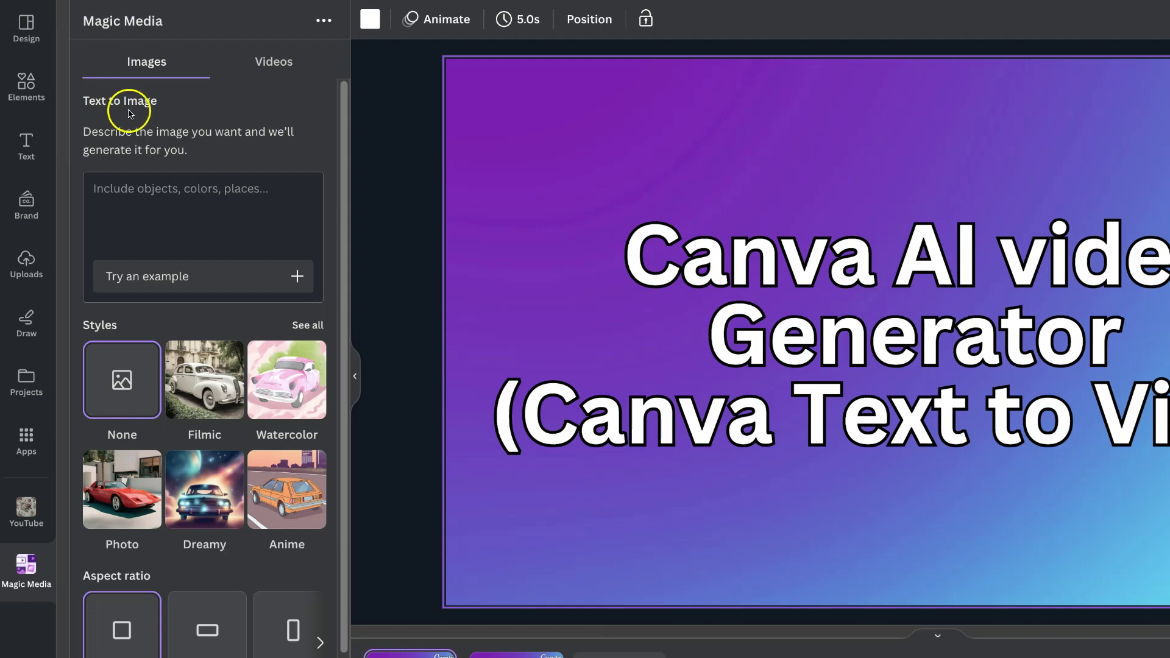
In the Videos tab, generate a clip from the example prompt of old books on a desk near a window.
{"action": "left_click", "coordinate": [272, 70]}
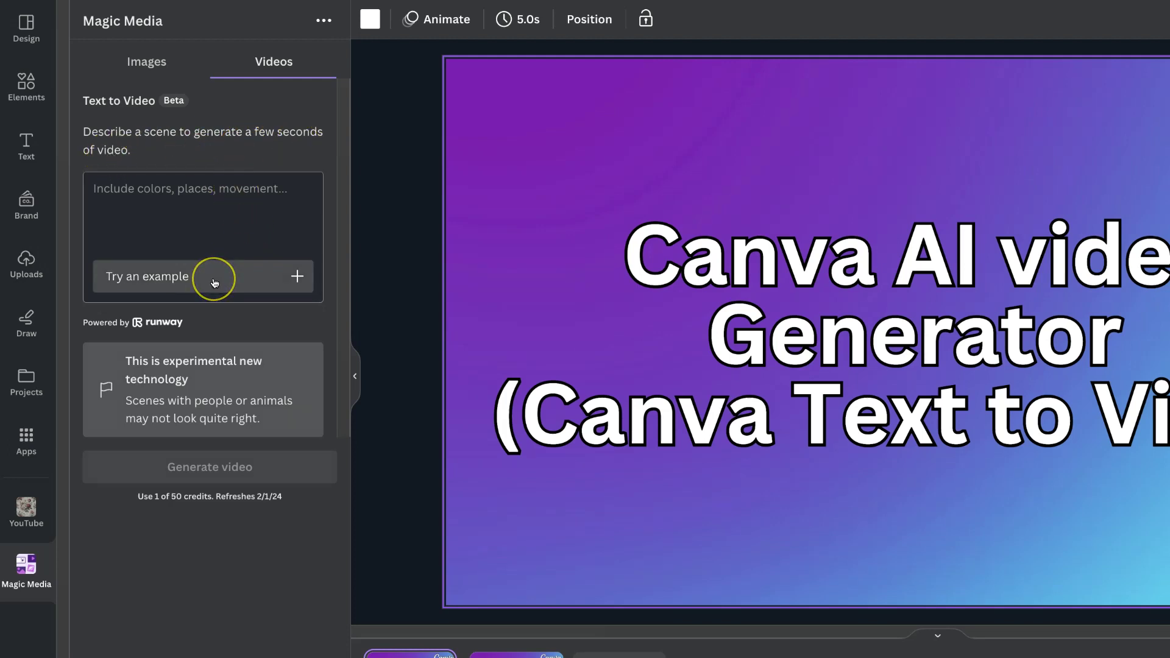
{"action": "left_click", "coordinate": [298, 279]}
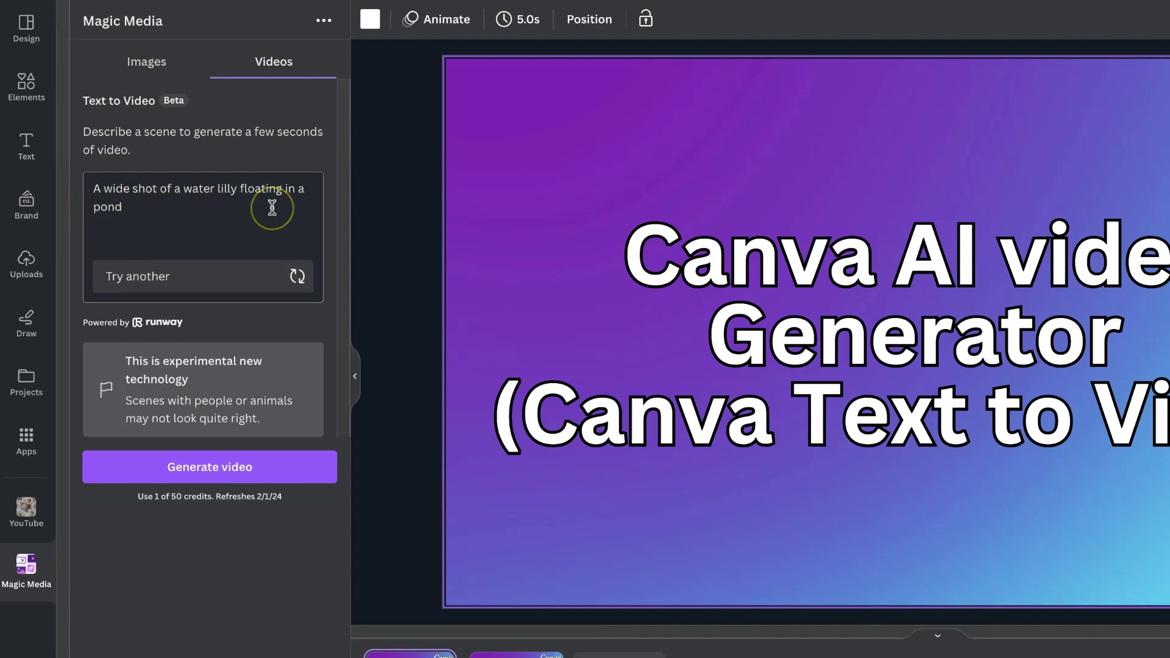
{"action": "left_click", "coordinate": [295, 276]}
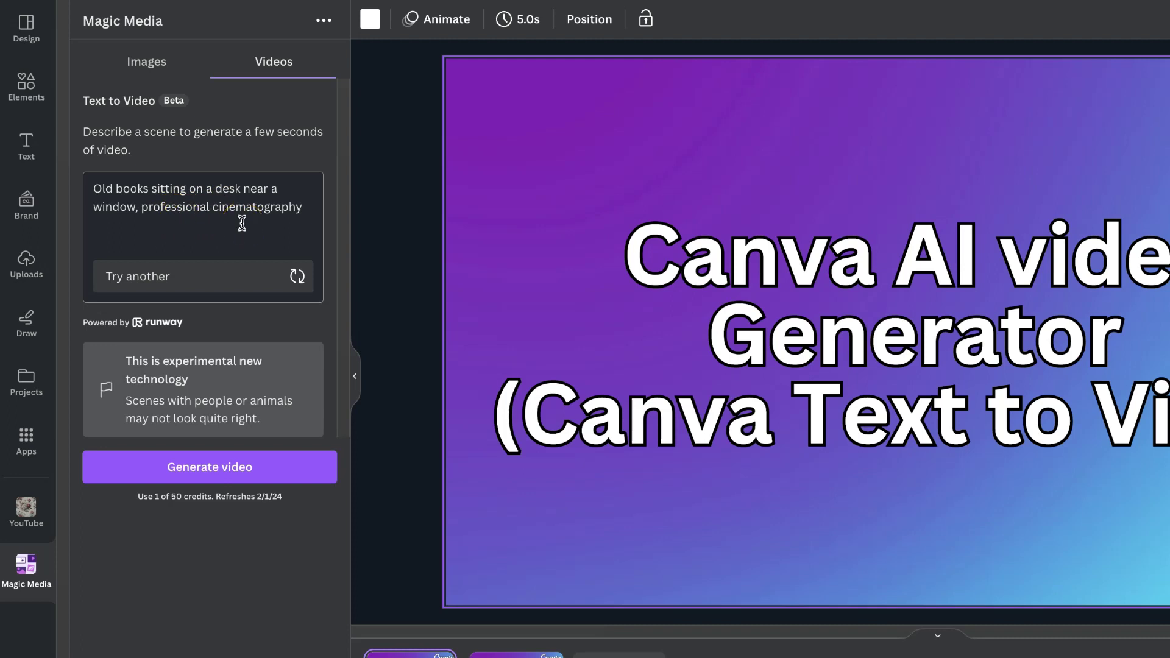
{"action": "left_click", "coordinate": [213, 465]}
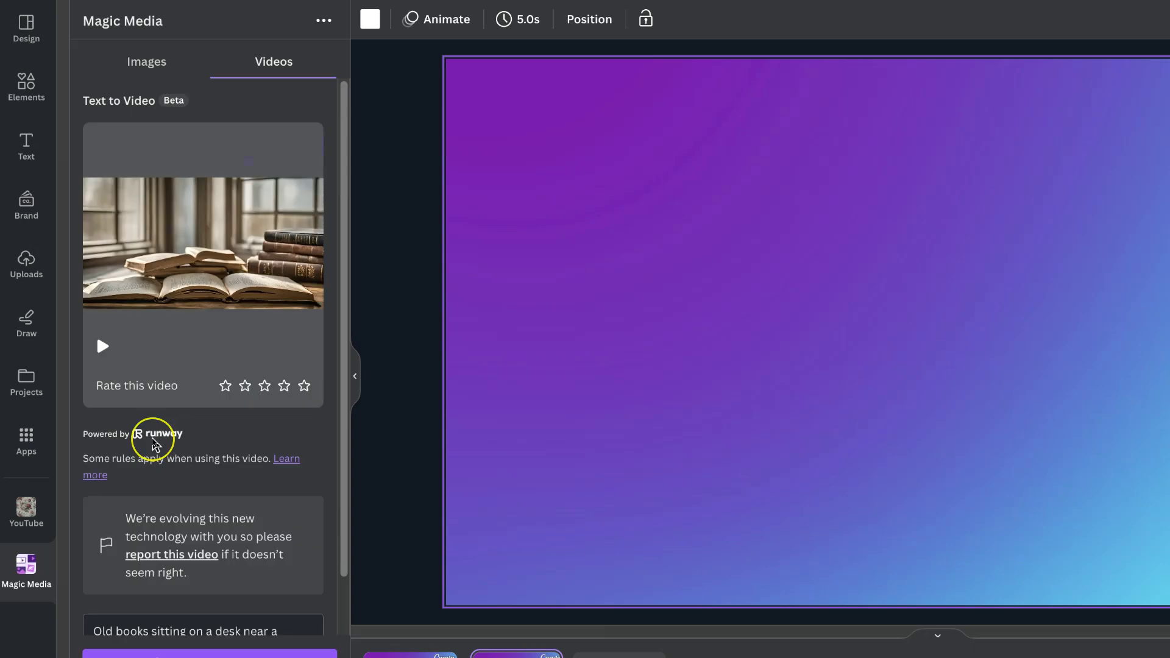
Play and pause the generated old-books clip preview a few times.
{"action": "left_click", "coordinate": [103, 347]}
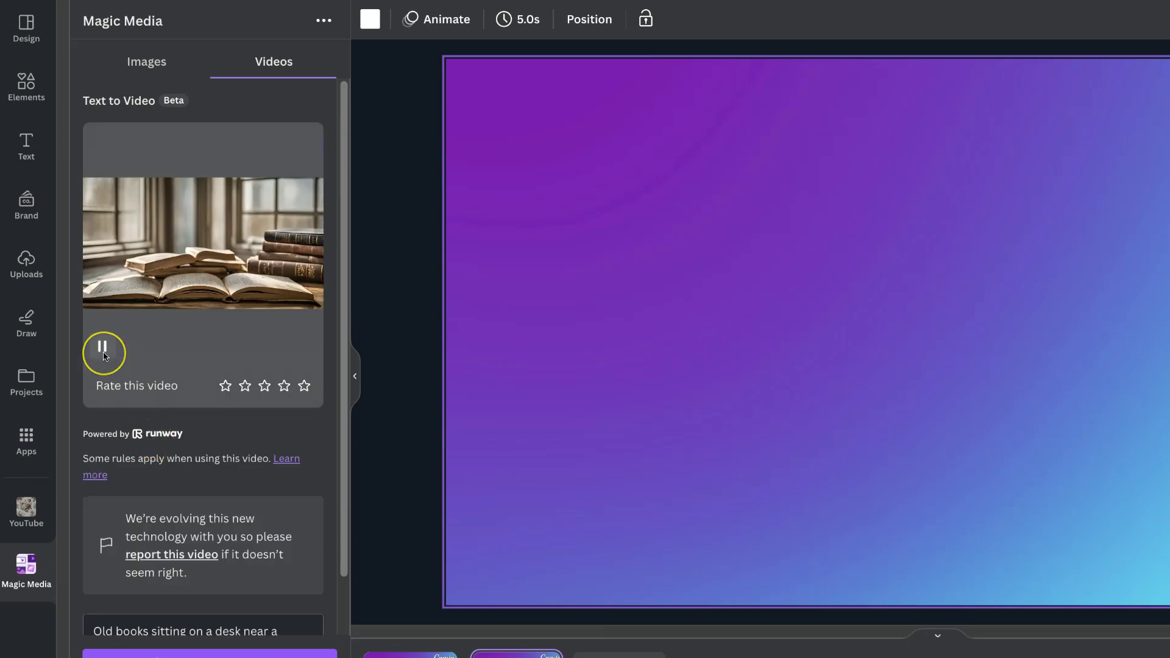
{"action": "left_click", "coordinate": [103, 347]}
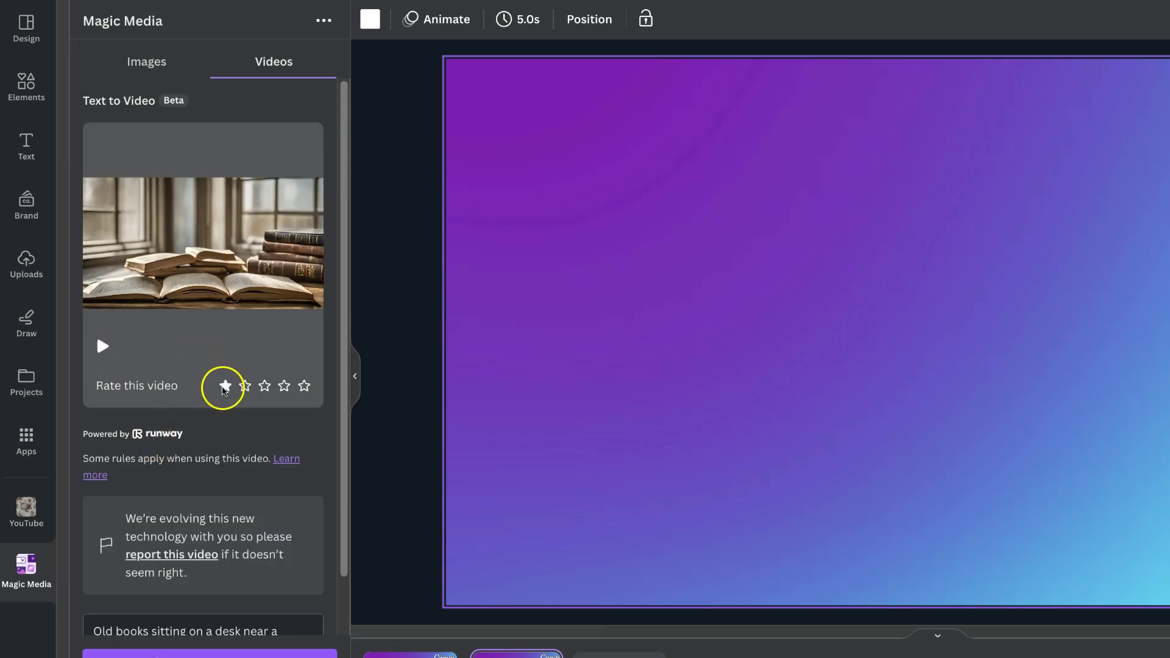
{"action": "left_click", "coordinate": [219, 245]}
{"action": "left_click", "coordinate": [975, 282]}
{"action": "left_click", "coordinate": [157, 219]}
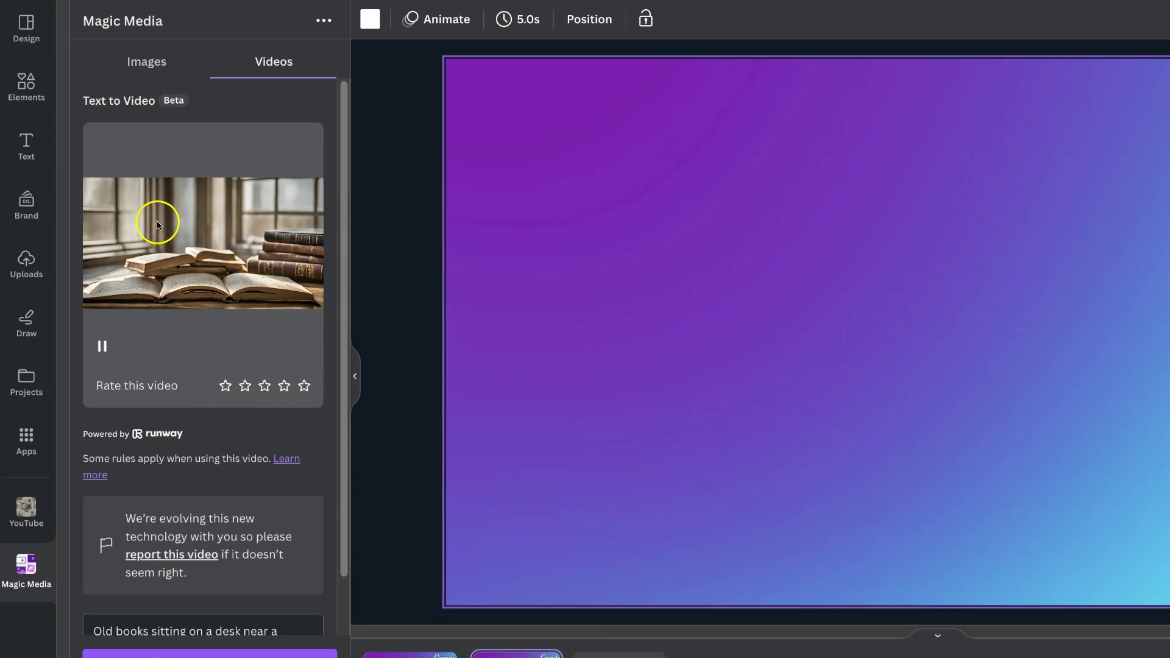
Insert the old-books clip onto page 2, stretch it over the whole page, and play it.
{"action": "left_click", "coordinate": [193, 243]}
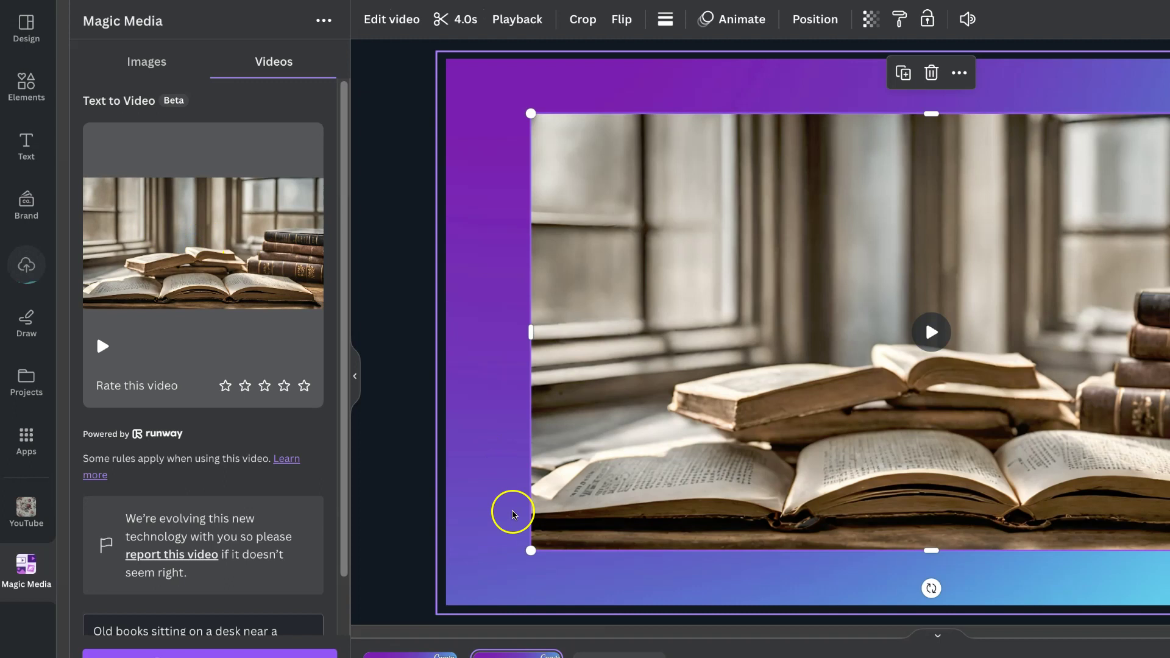
{"action": "left_click_drag", "start_coordinate": [524, 553], "coordinate": [414, 614]}
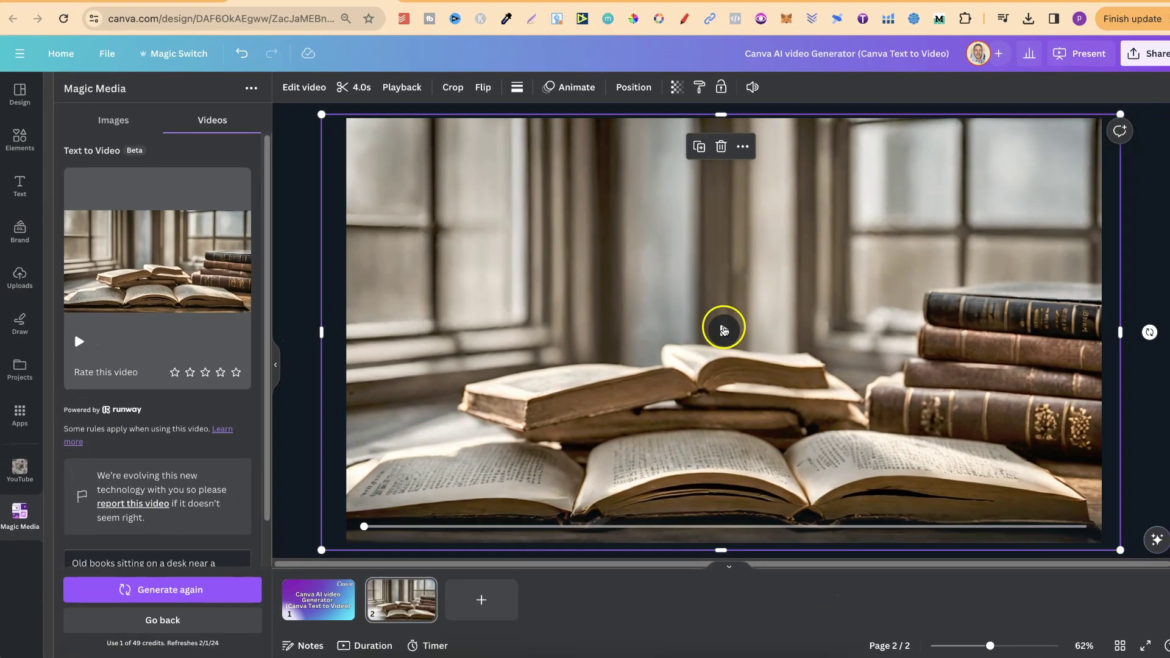
{"action": "left_click", "coordinate": [725, 331]}
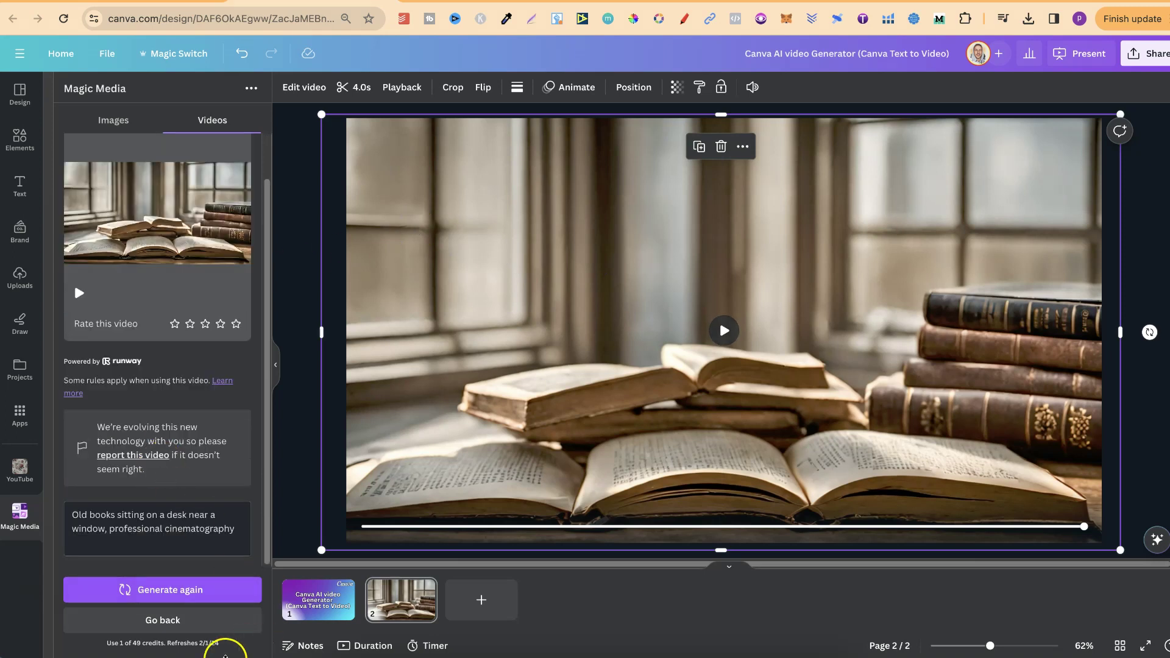
Go back and generate a video from the example prompt 'A candle in the style of minimalism'.
{"action": "left_click", "coordinate": [159, 620]}
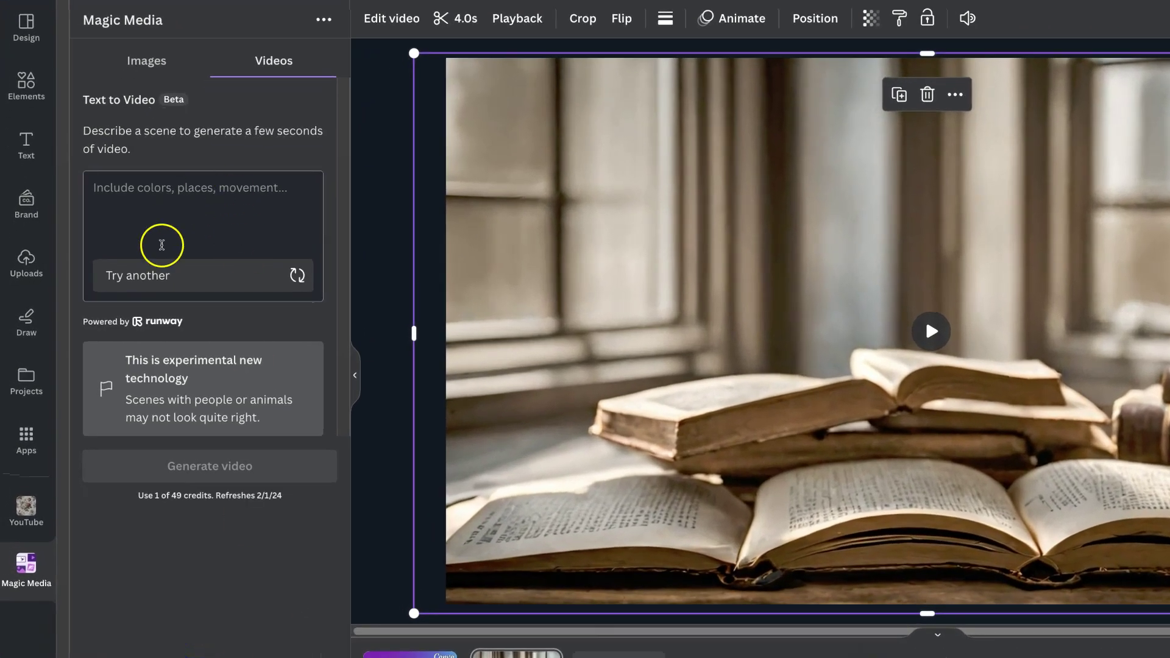
{"action": "left_click", "coordinate": [274, 281]}
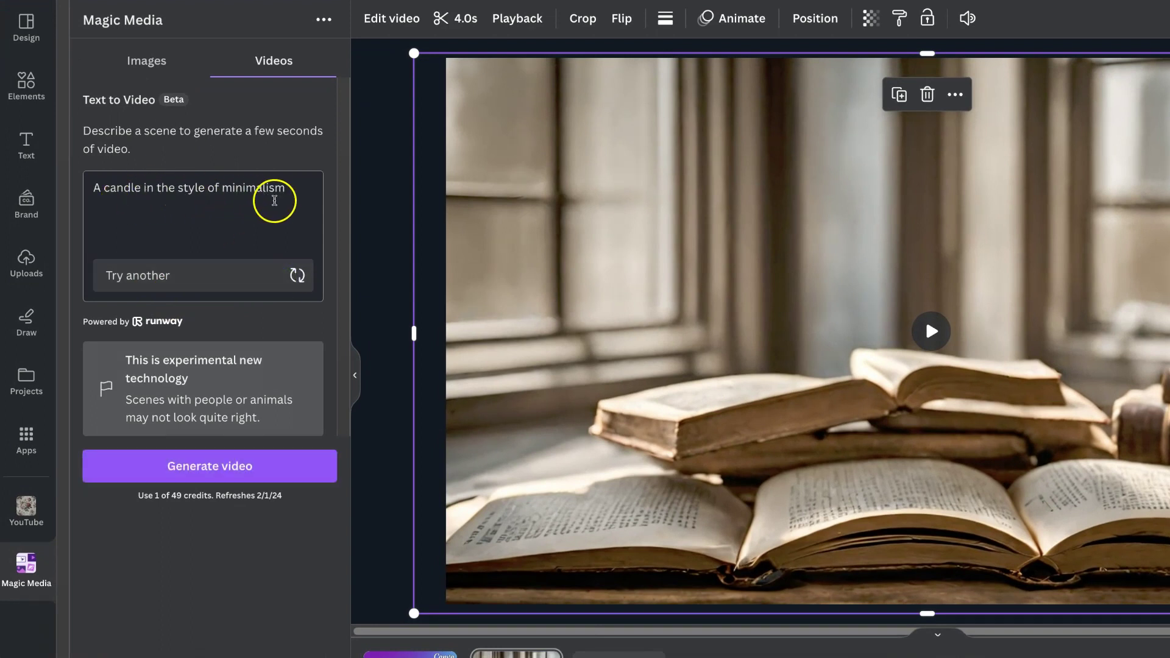
{"action": "left_click", "coordinate": [238, 464]}
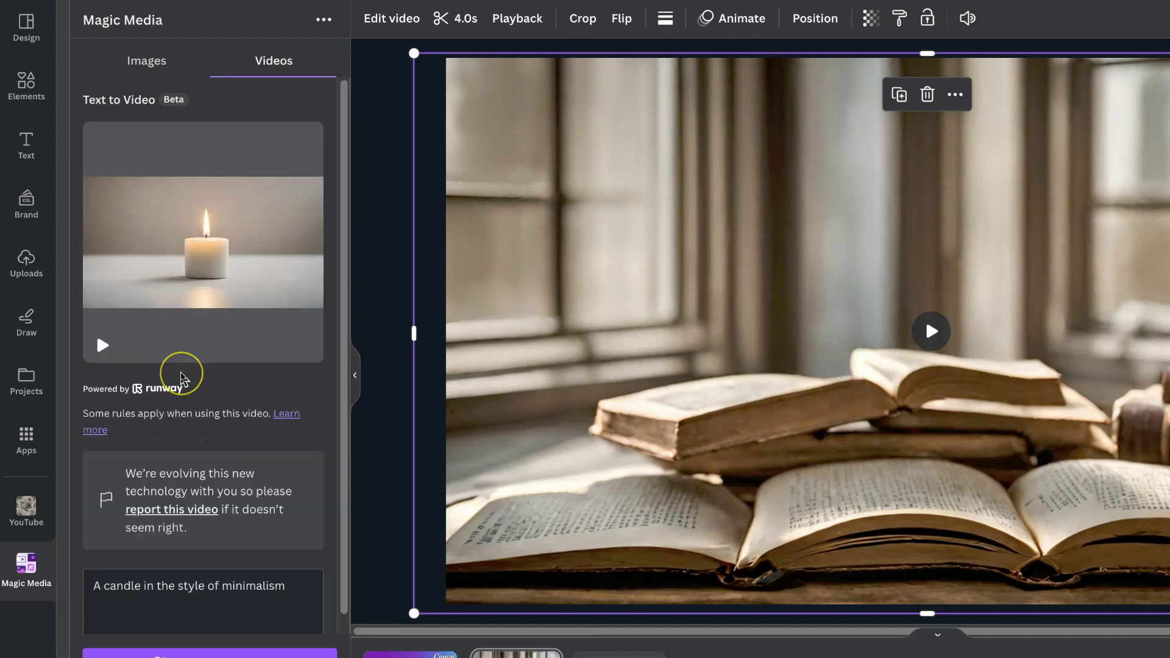
Insert the candle clip onto page 2 and drag its corners out to cover the page.
{"action": "left_click", "coordinate": [222, 247]}
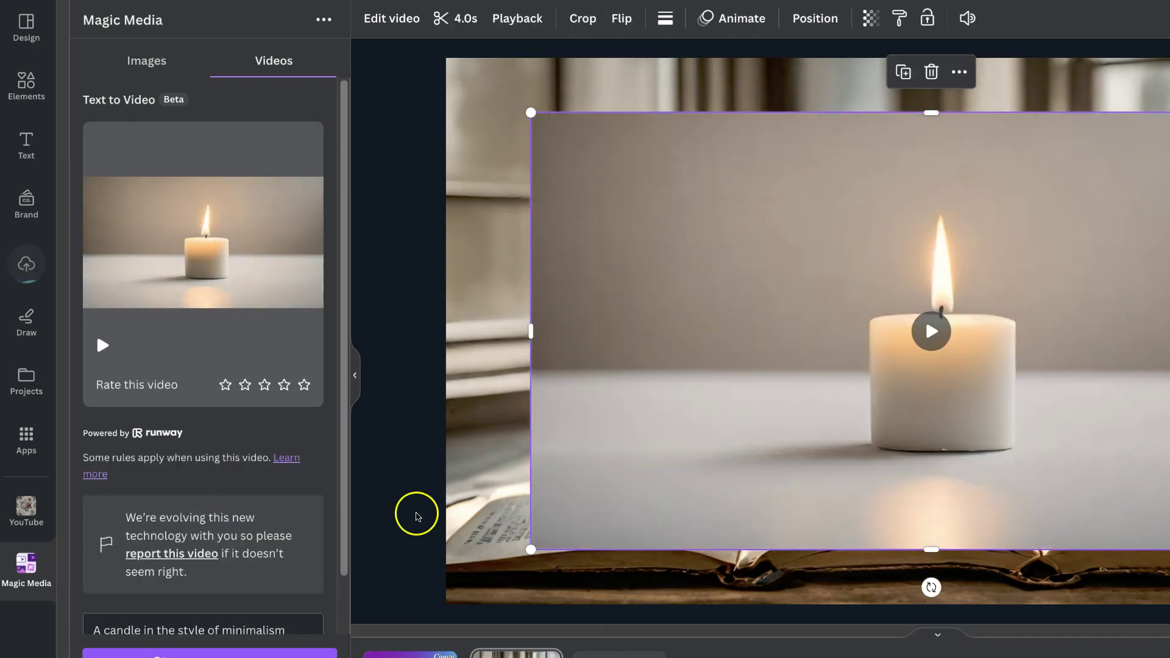
{"action": "mouse_move", "coordinate": [503, 553]}
{"action": "left_click_drag", "start_coordinate": [502, 553], "coordinate": [428, 615]}
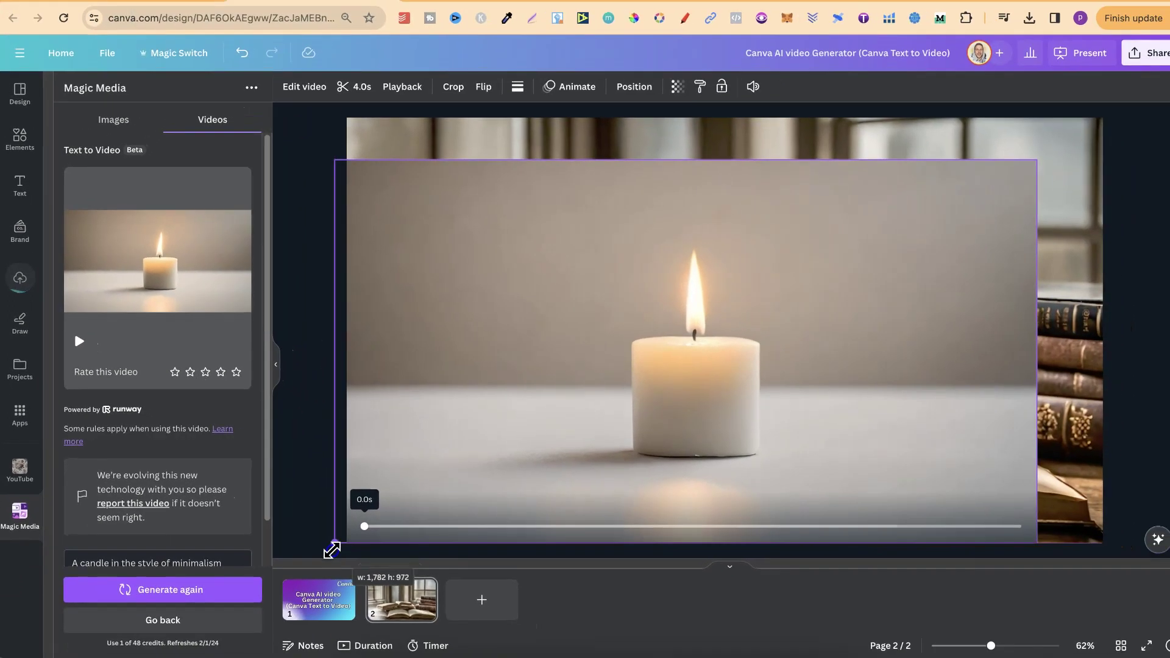
{"action": "left_click_drag", "start_coordinate": [332, 551], "coordinate": [333, 551]}
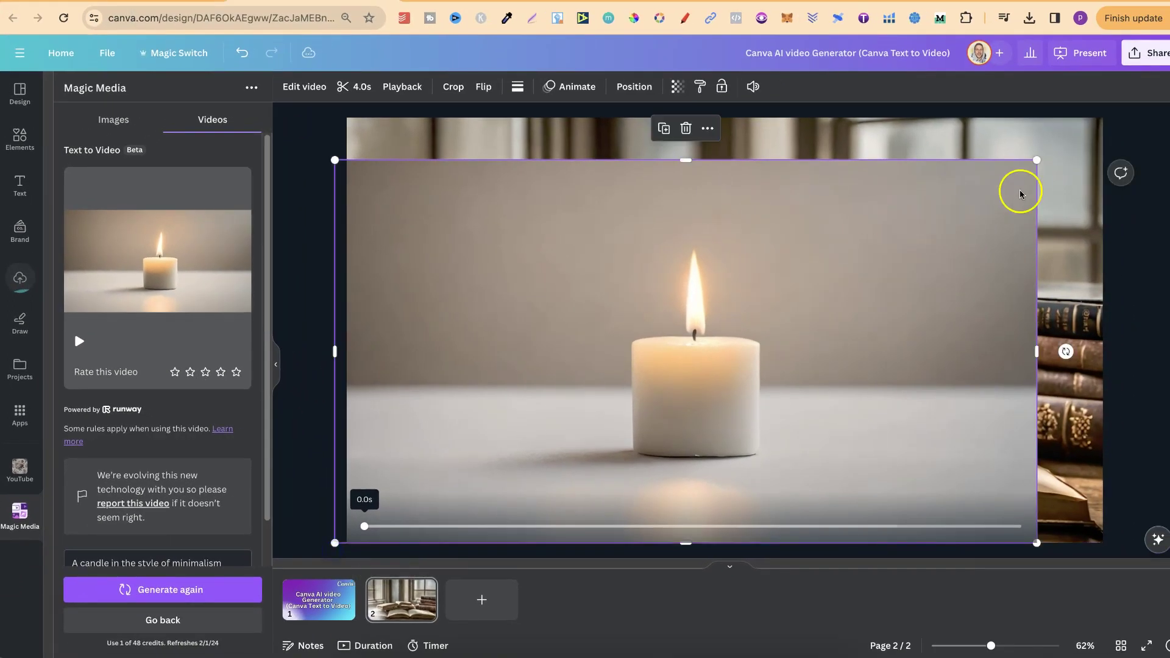
{"action": "left_click_drag", "start_coordinate": [1036, 161], "coordinate": [1121, 103]}
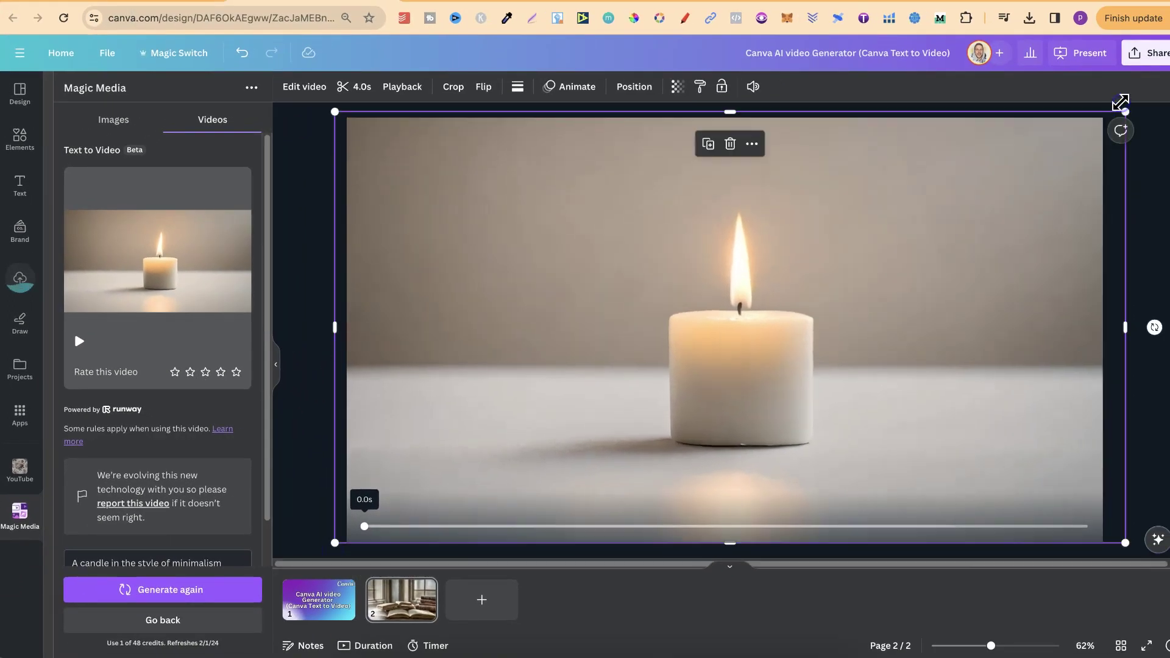
Deselect the candle video and play it on the page.
{"action": "left_click", "coordinate": [948, 230]}
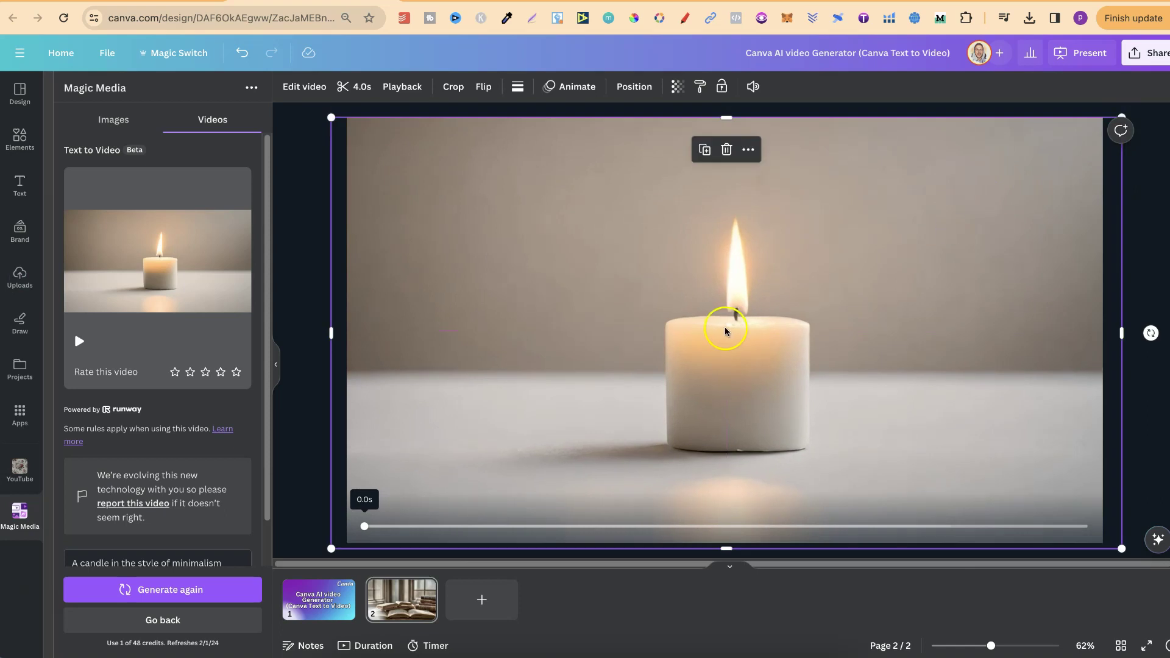
{"action": "left_click", "coordinate": [321, 254]}
{"action": "left_click", "coordinate": [725, 332]}
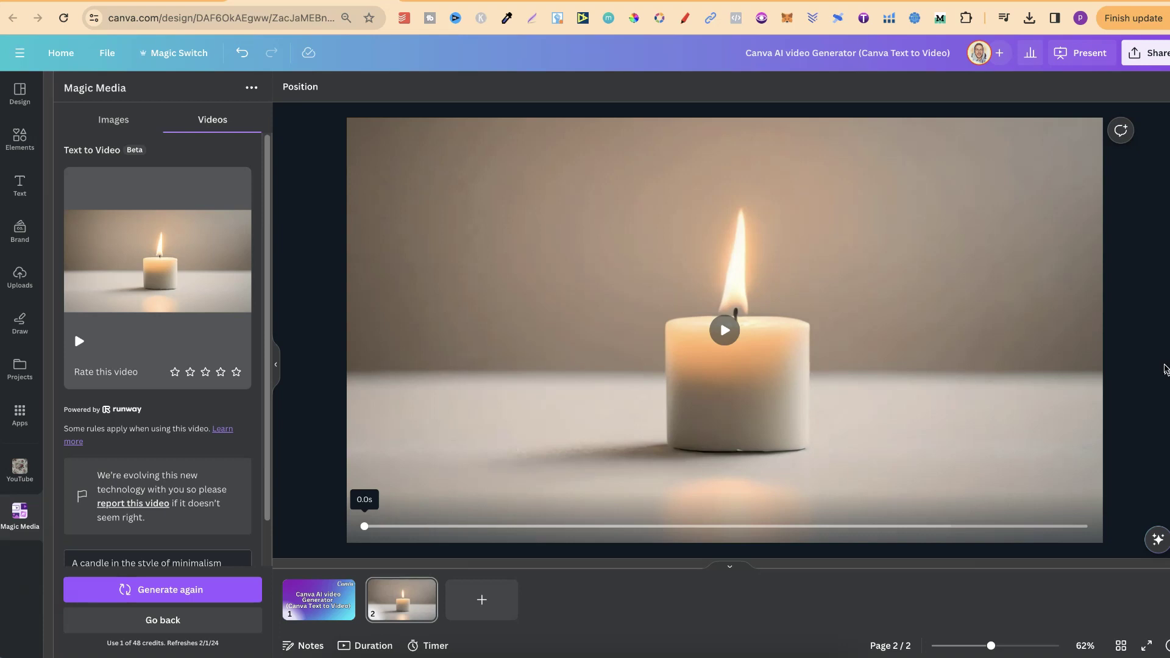
Under Share > Download, choose MP4 Video, select only Page 2, and download.
{"action": "left_click", "coordinate": [1153, 53]}
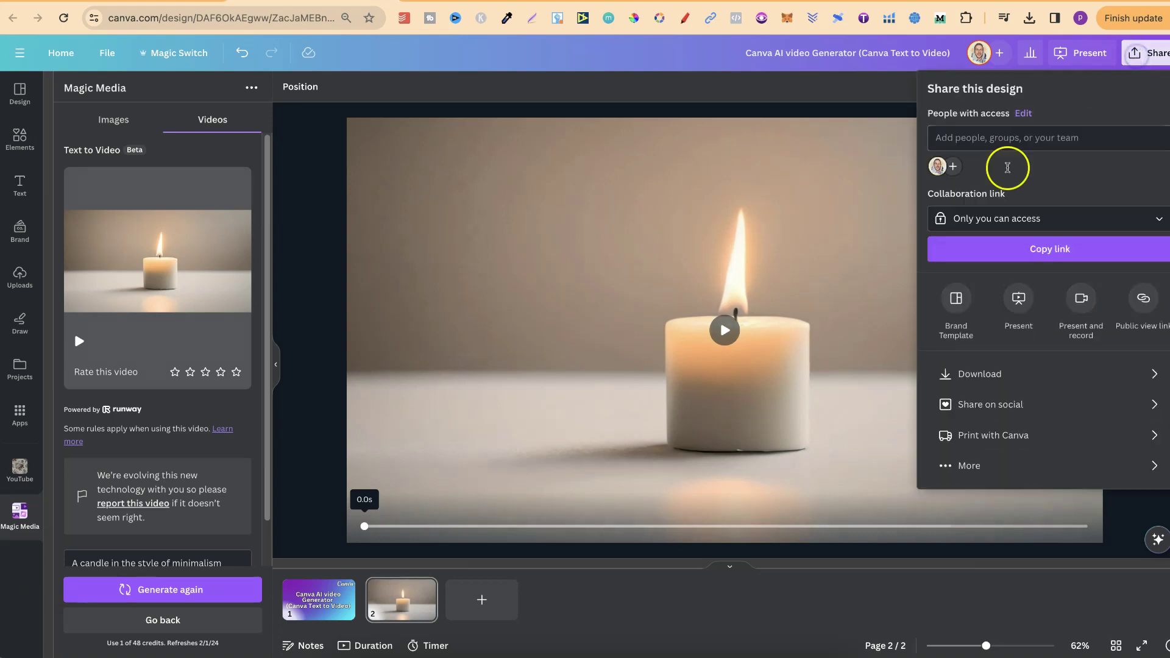
{"action": "left_click", "coordinate": [974, 374]}
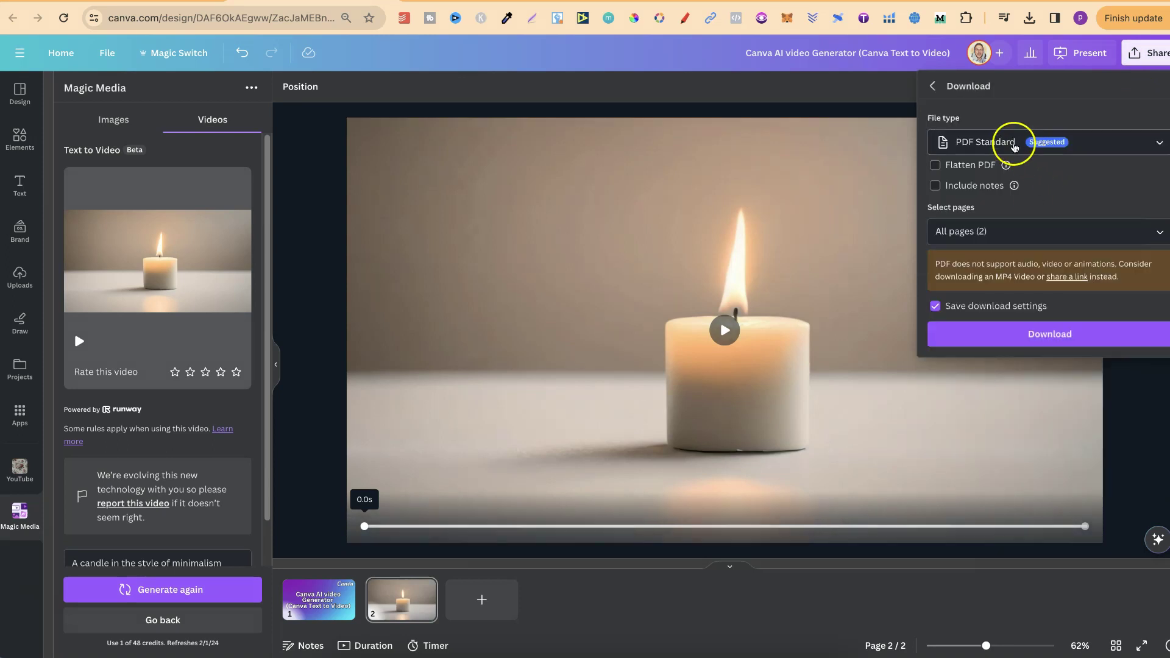
{"action": "left_click", "coordinate": [1013, 148]}
{"action": "scroll", "coordinate": [1006, 262], "scroll_direction": "down", "scroll_amount": 2}
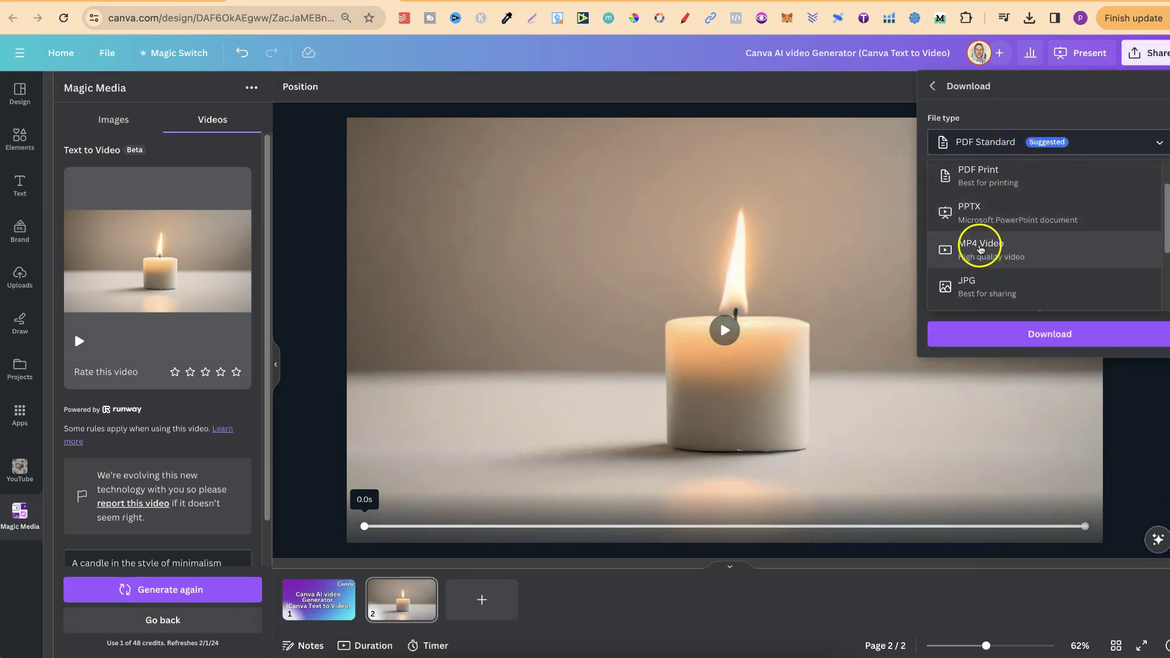
{"action": "left_click", "coordinate": [980, 249]}
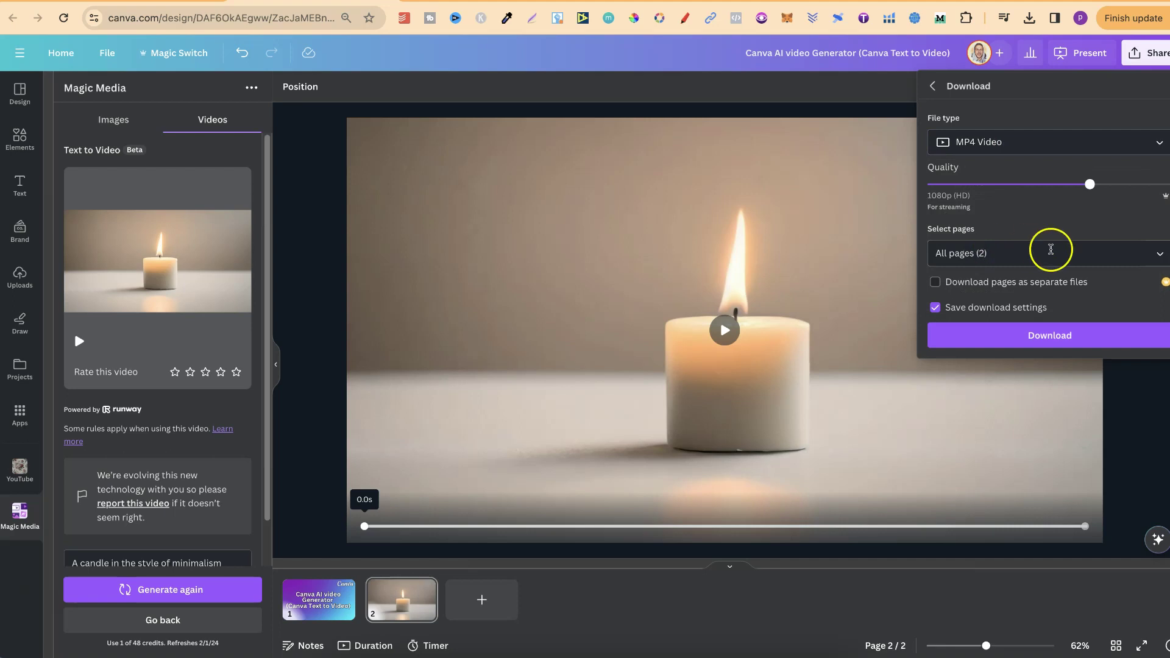
{"action": "left_click", "coordinate": [1161, 254]}
{"action": "left_click", "coordinate": [1161, 290]}
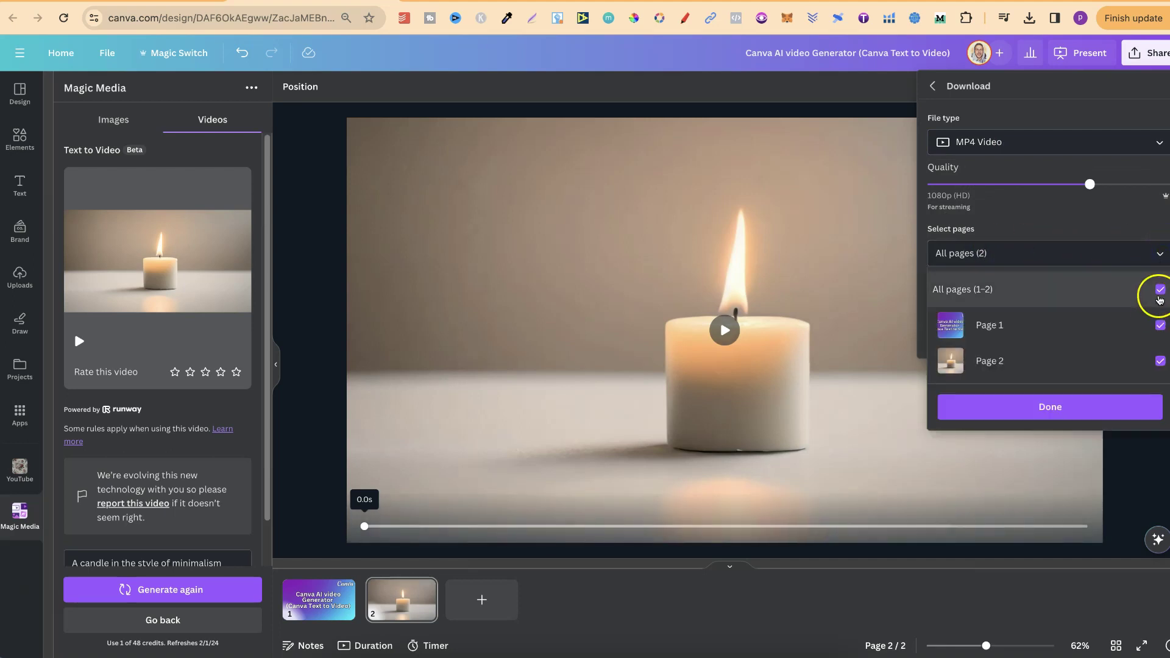
{"action": "left_click", "coordinate": [1160, 361]}
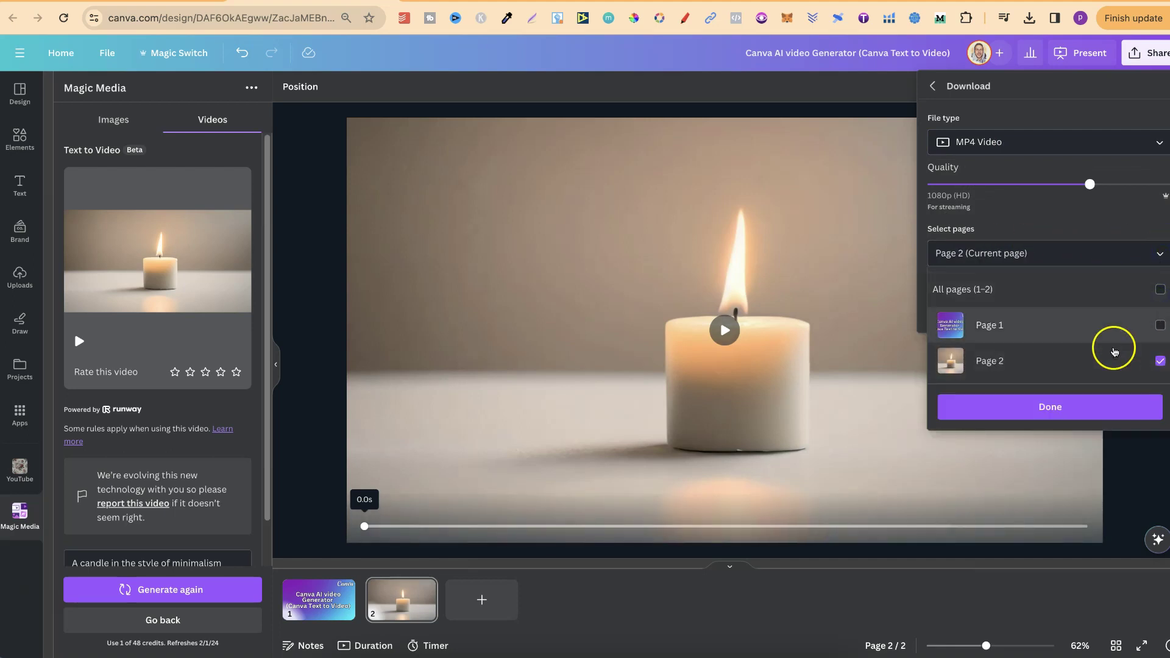
{"action": "left_click", "coordinate": [1047, 405]}
{"action": "left_click", "coordinate": [1044, 310]}
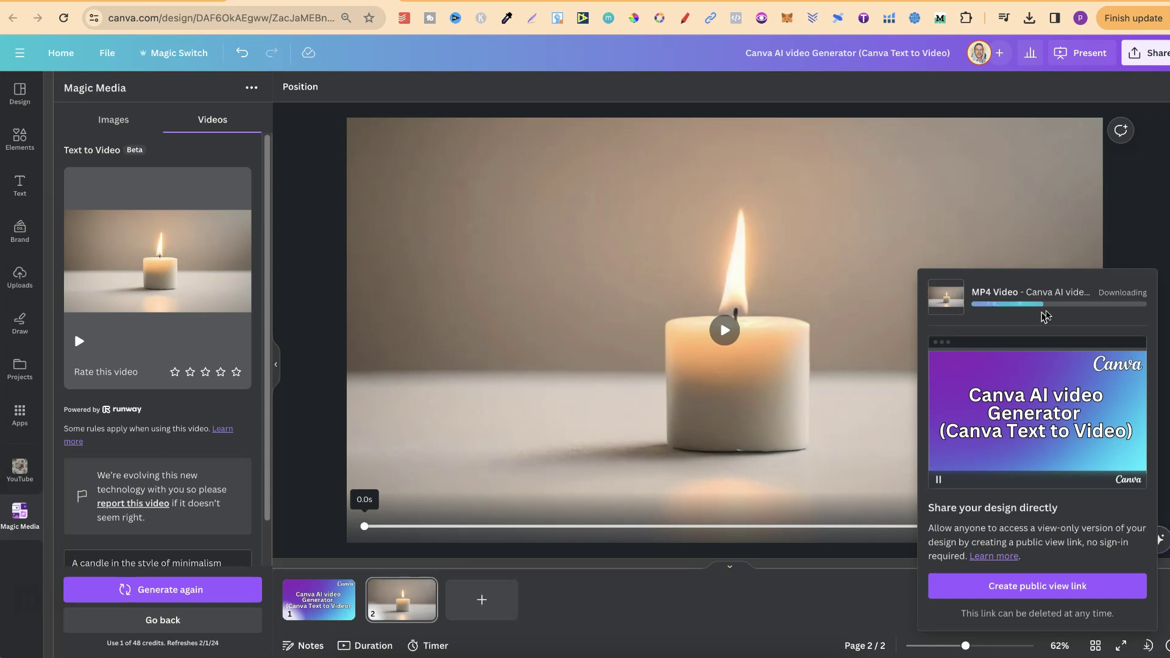
Dismiss the download progress popup by clicking the empty canvas area.
{"action": "left_click", "coordinate": [1128, 256]}
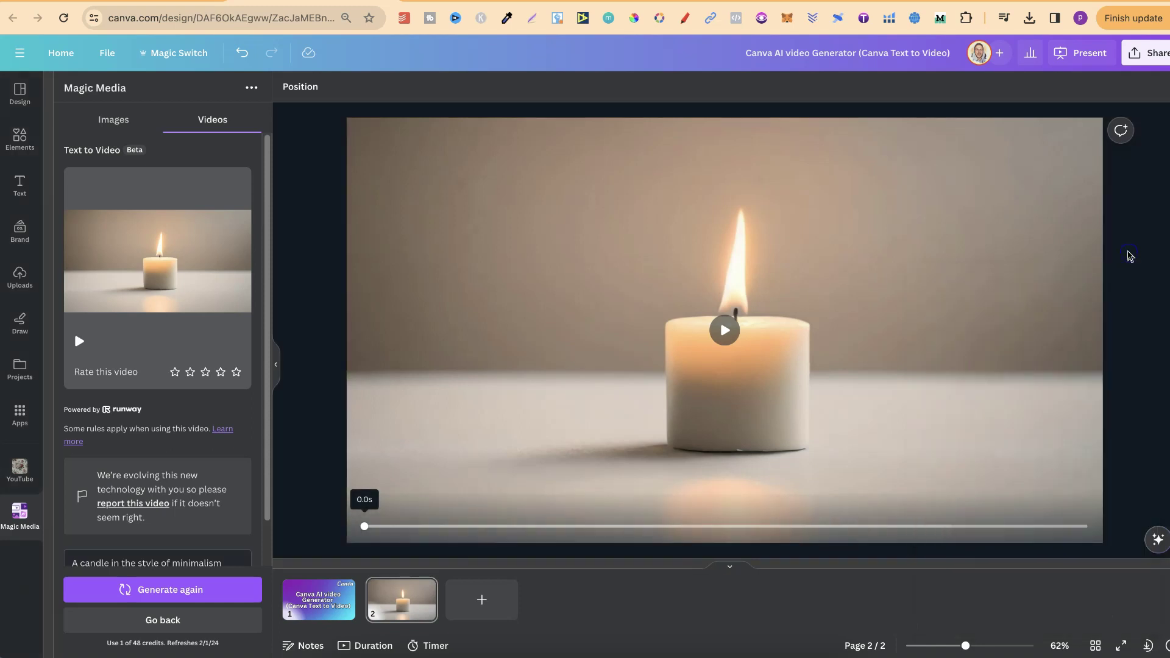